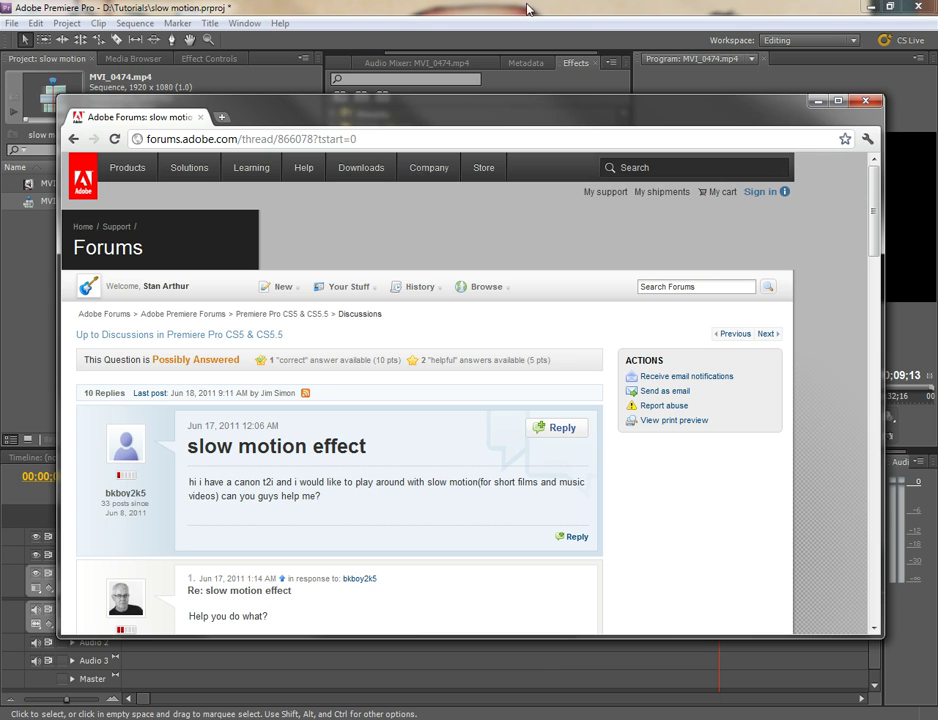
Clear the browser window out of the way and play the original clip from the start of the Premiere Pro sequence
{"action": "left_click_drag", "start_coordinate": [562, 116], "coordinate": [0, 76]}
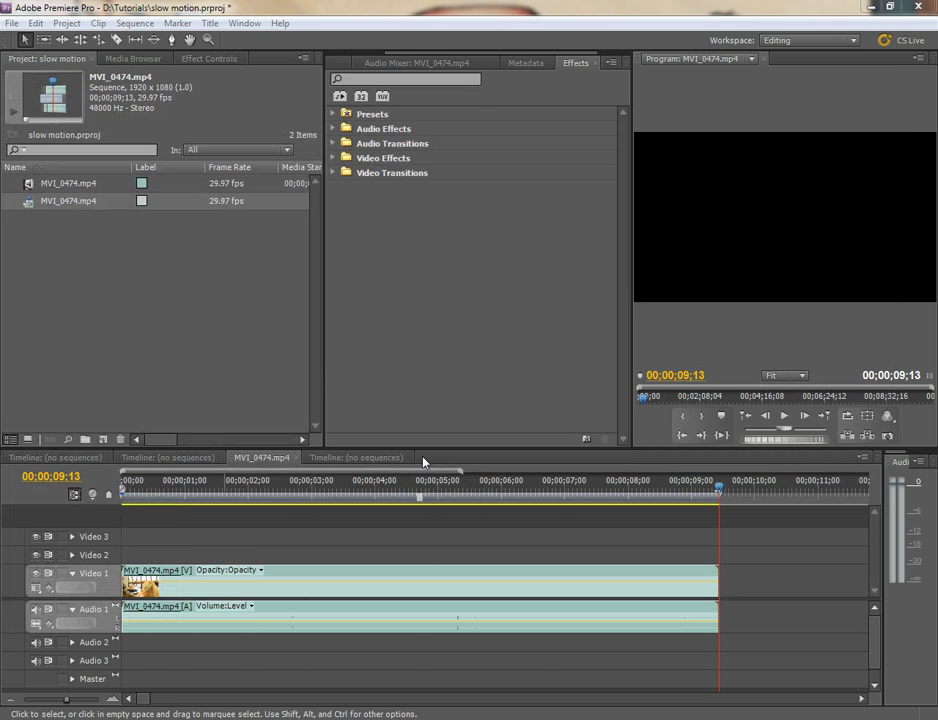
{"action": "left_click", "coordinate": [234, 488]}
{"action": "left_click_drag", "start_coordinate": [190, 486], "coordinate": [213, 496]}
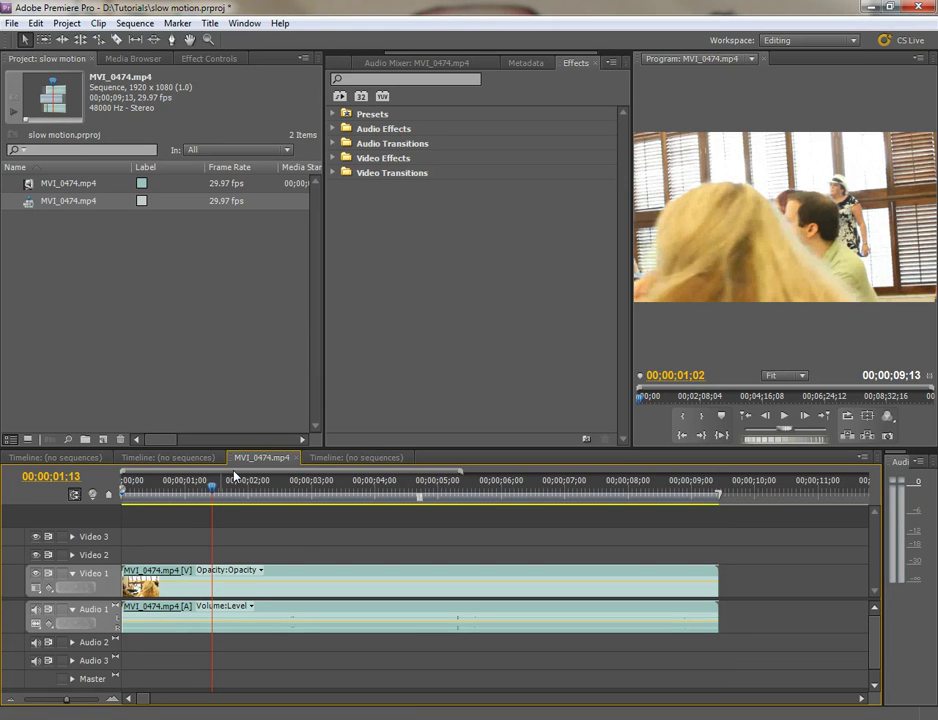
{"action": "left_click_drag", "start_coordinate": [245, 484], "coordinate": [46, 486]}
{"action": "key", "text": "space"}
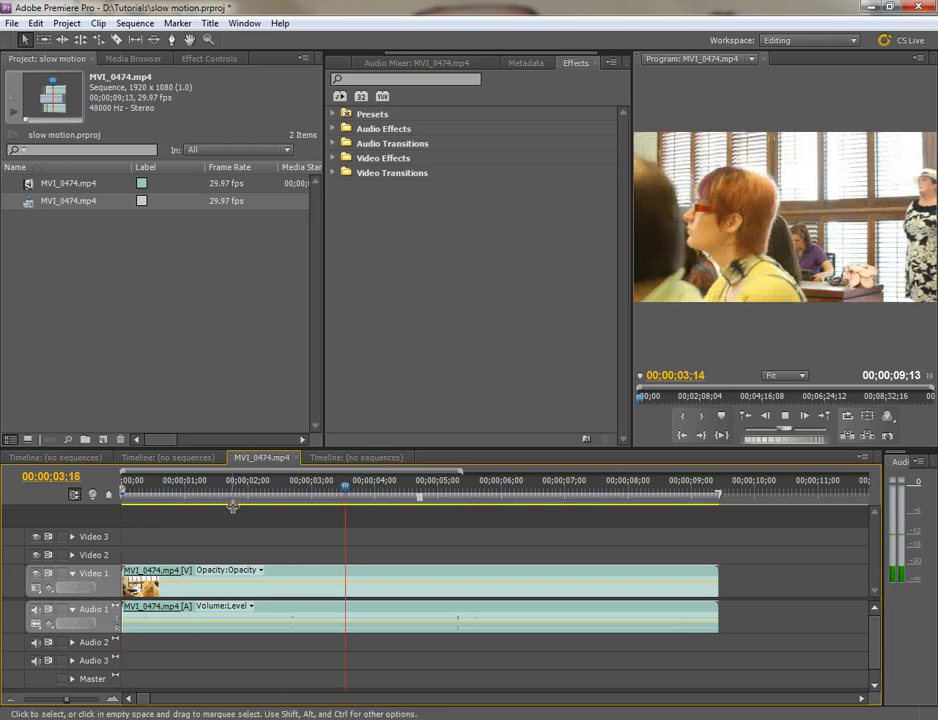
{"action": "left_click_drag", "start_coordinate": [428, 489], "coordinate": [242, 498]}
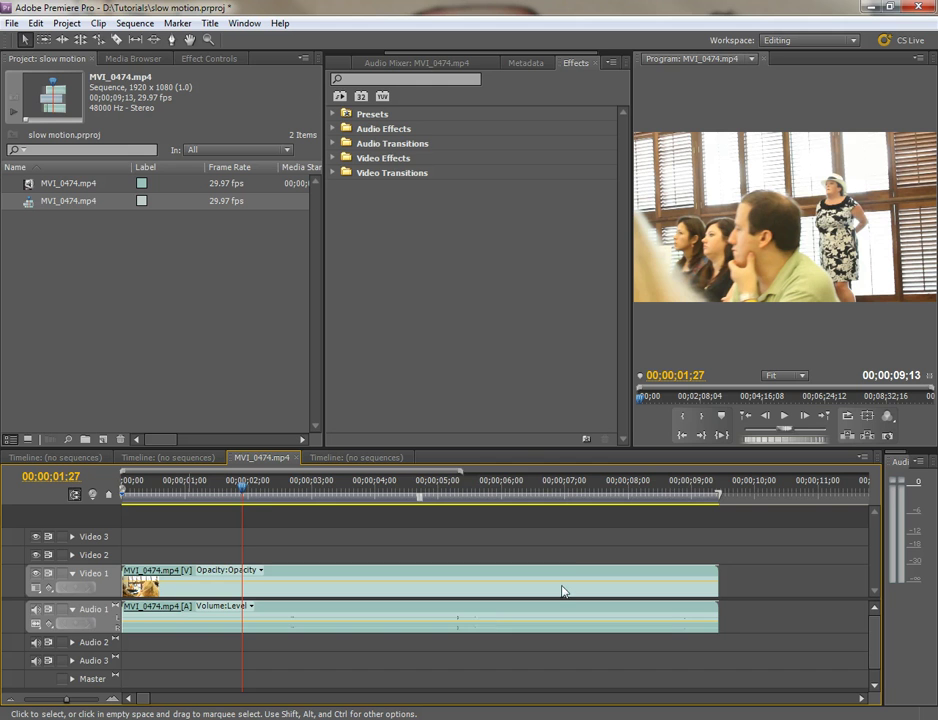
Slow the MVI_0474.mp4 clip to 51.73% through its Speed/Duration settings, extending it to 00;00;18;07
{"action": "key", "text": "minus"}
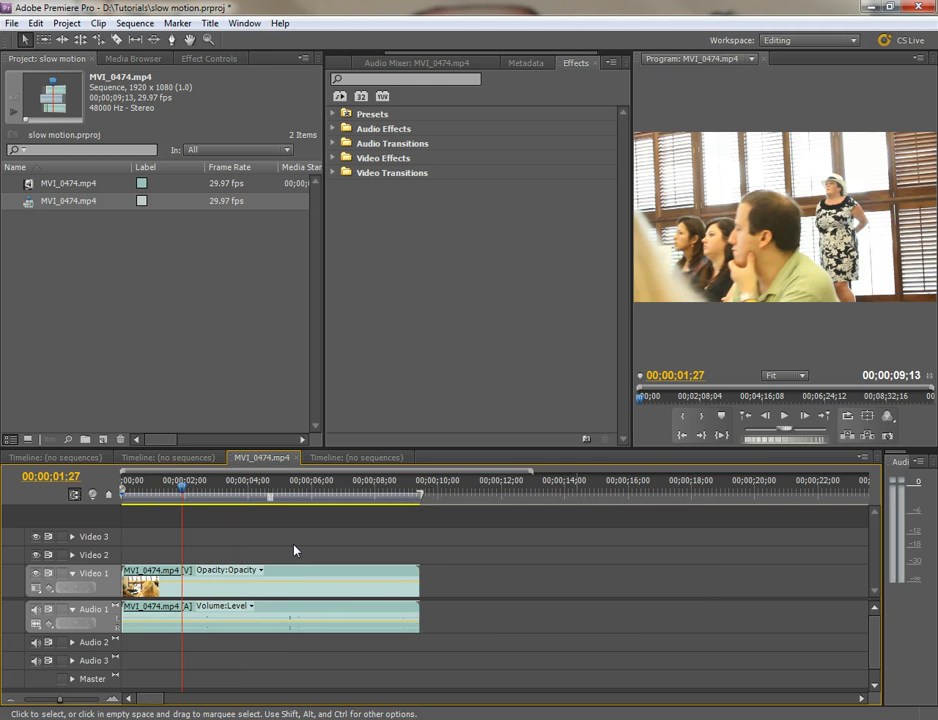
{"action": "key", "text": "minus"}
{"action": "left_click", "coordinate": [183, 487]}
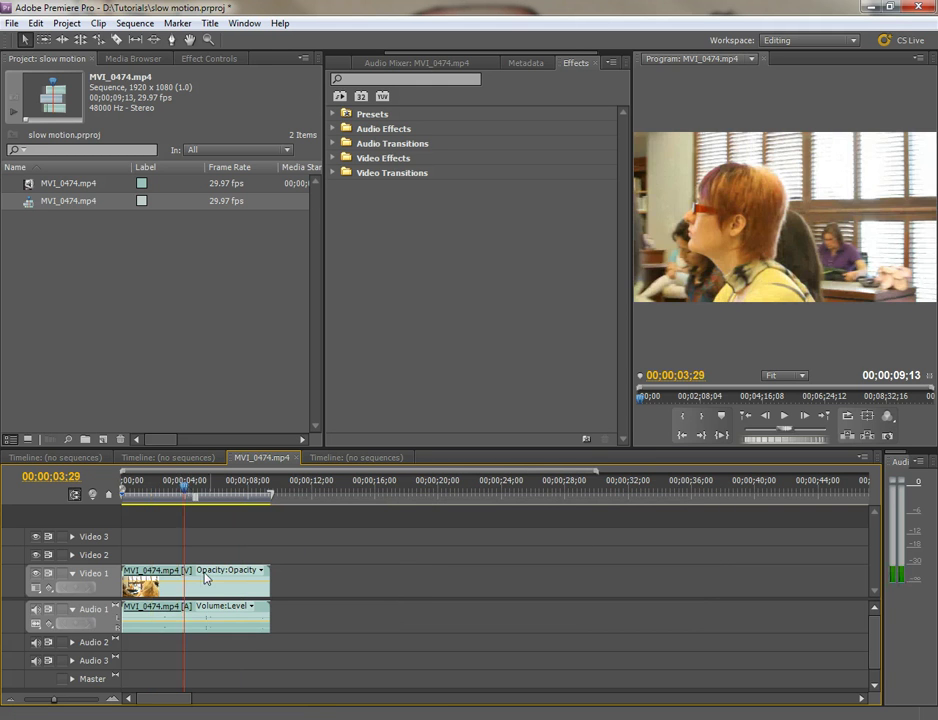
{"action": "right_click", "coordinate": [208, 592]}
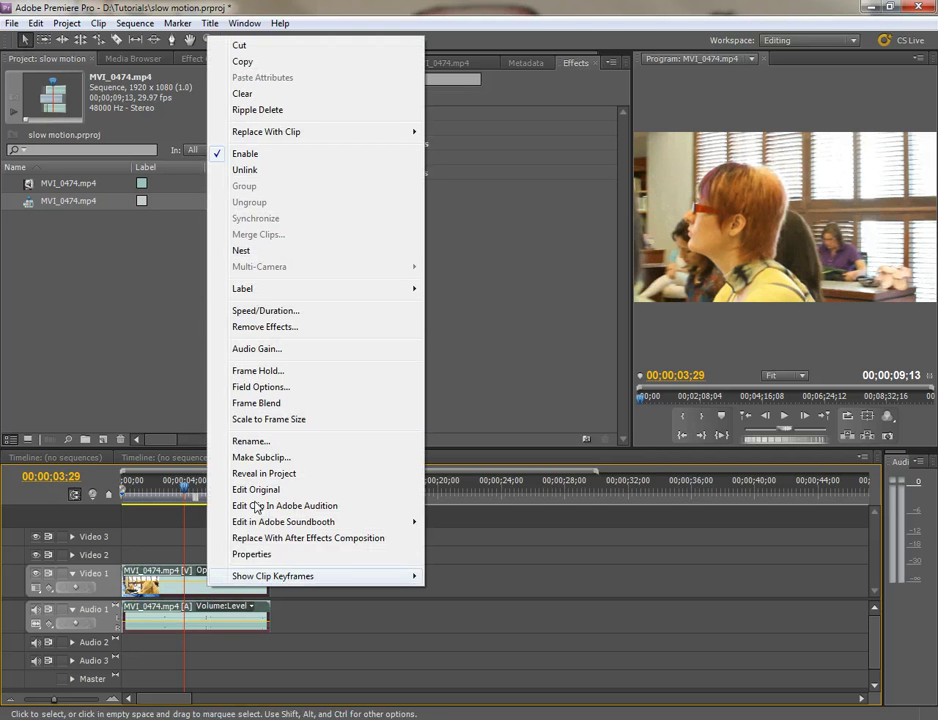
{"action": "left_click", "coordinate": [255, 316]}
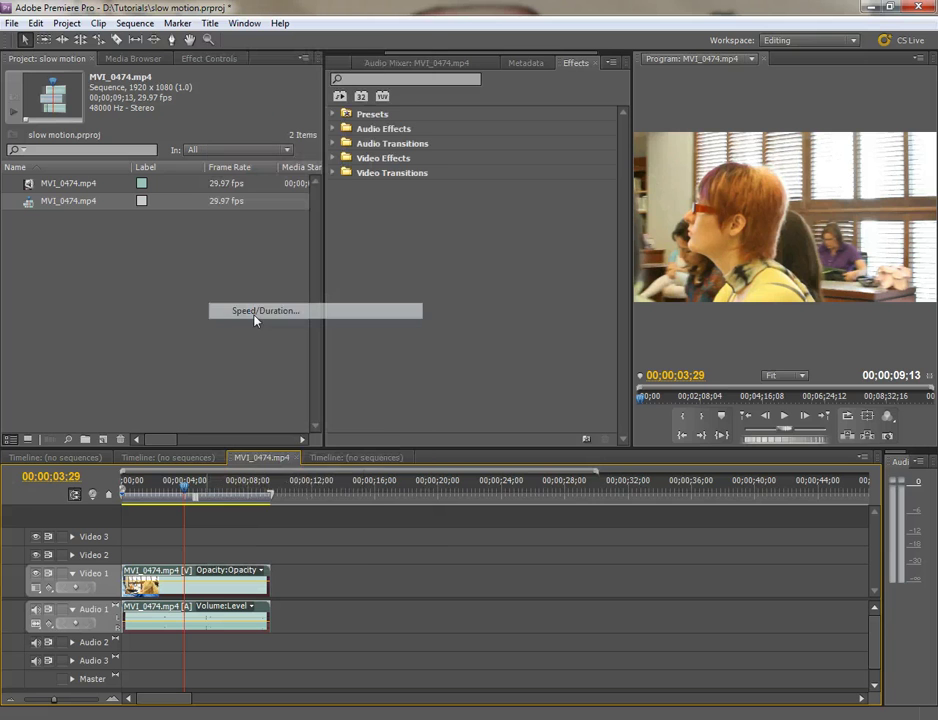
{"action": "left_click_drag", "start_coordinate": [457, 285], "coordinate": [371, 304]}
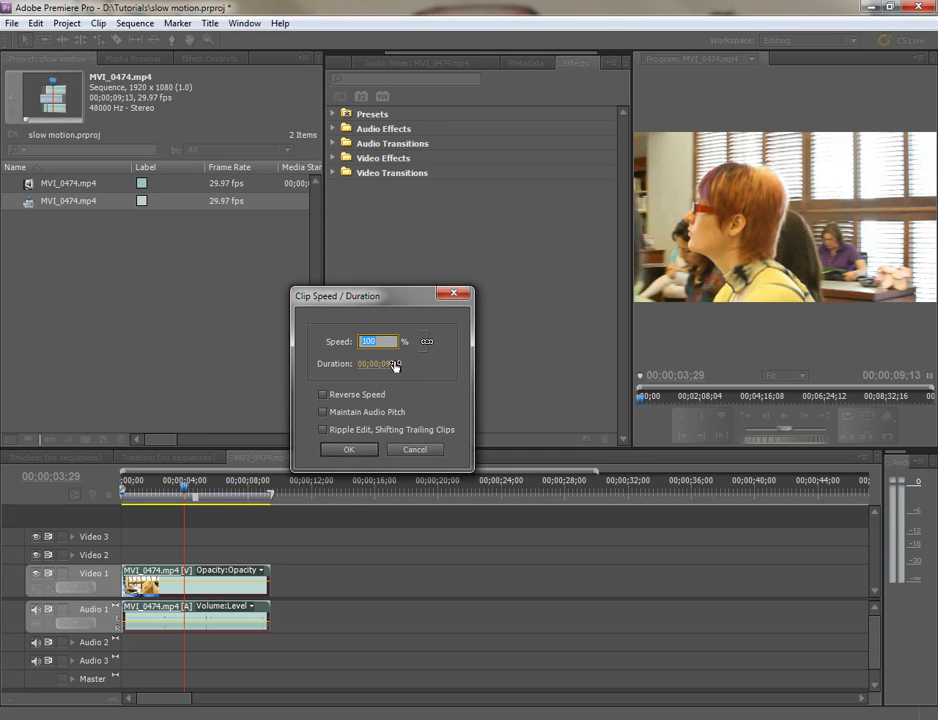
{"action": "left_click_drag", "start_coordinate": [393, 364], "coordinate": [587, 361]}
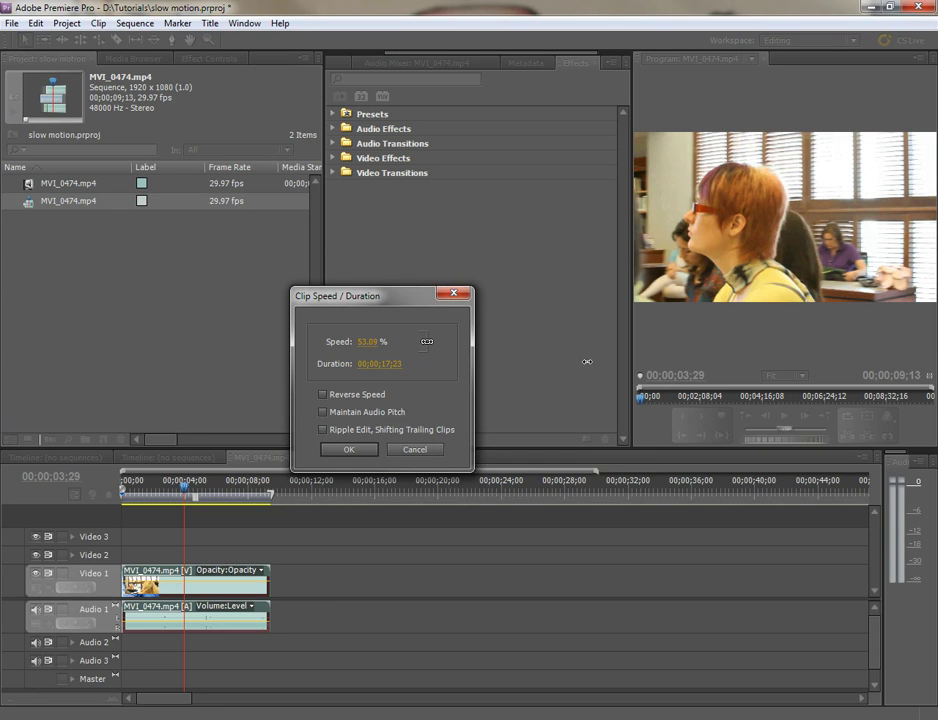
{"action": "left_click", "coordinate": [362, 450]}
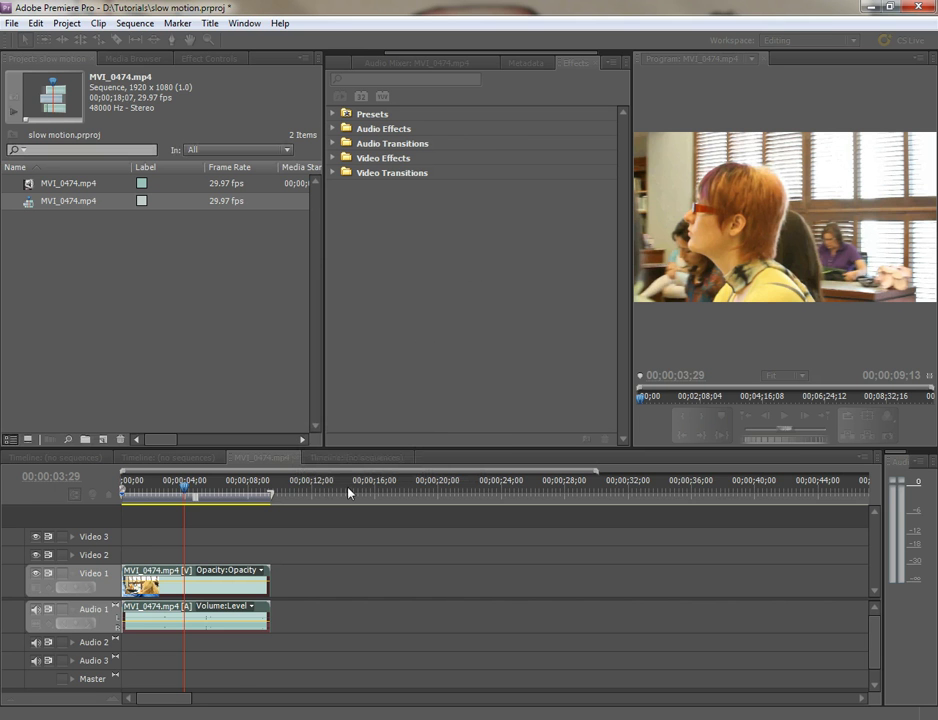
{"action": "left_click", "coordinate": [268, 600]}
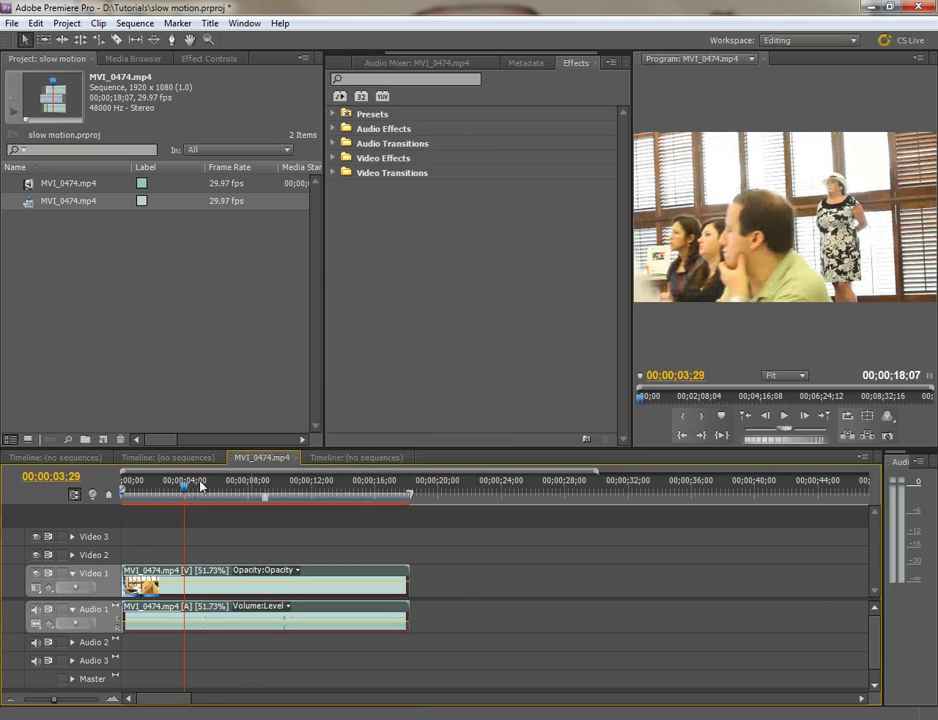
Play back part of the slowed clip from about five seconds and undo its speed change
{"action": "left_click", "coordinate": [201, 484]}
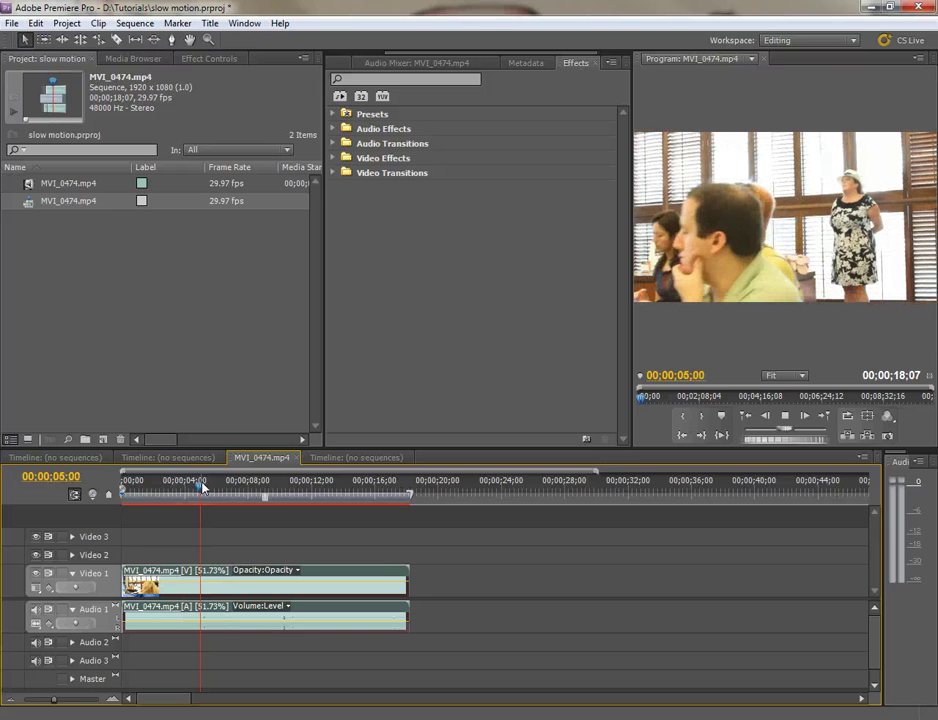
{"action": "key", "text": "space"}
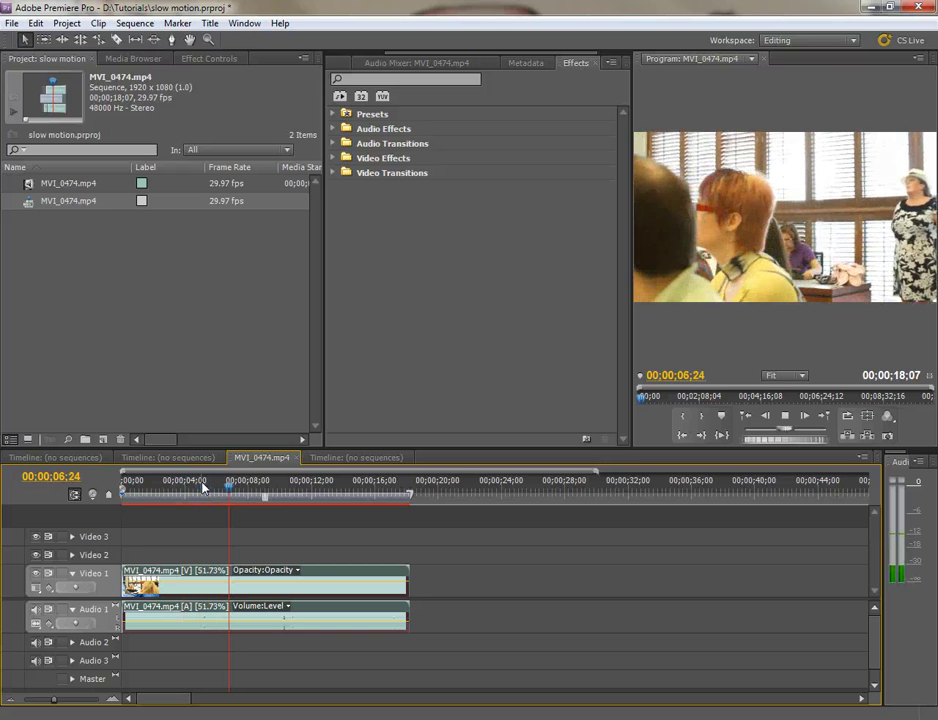
{"action": "key", "text": "space"}
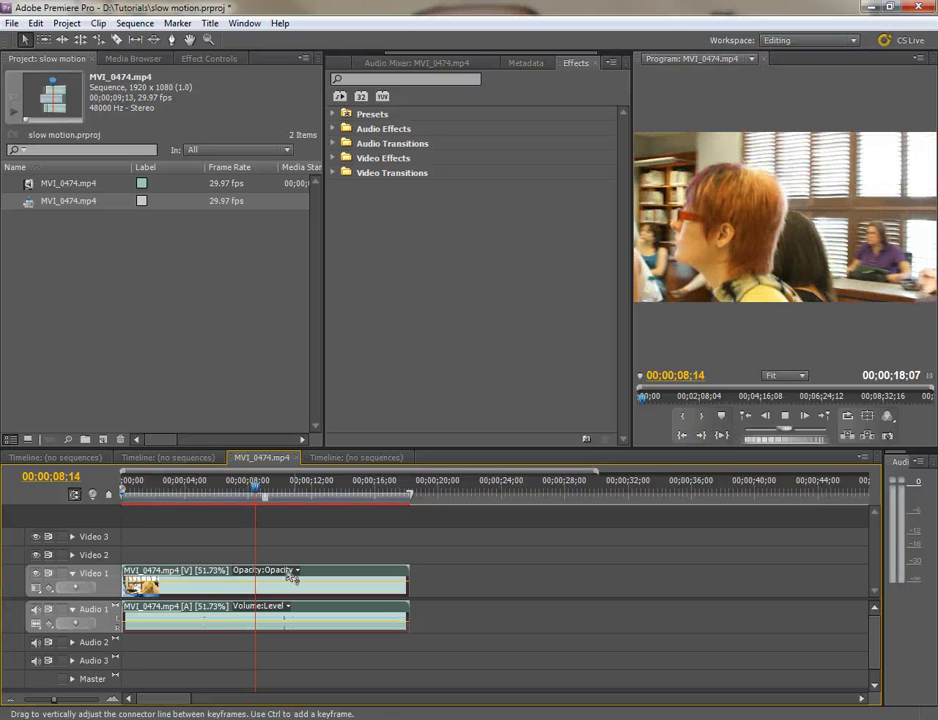
{"action": "key", "text": "ctrl+z"}
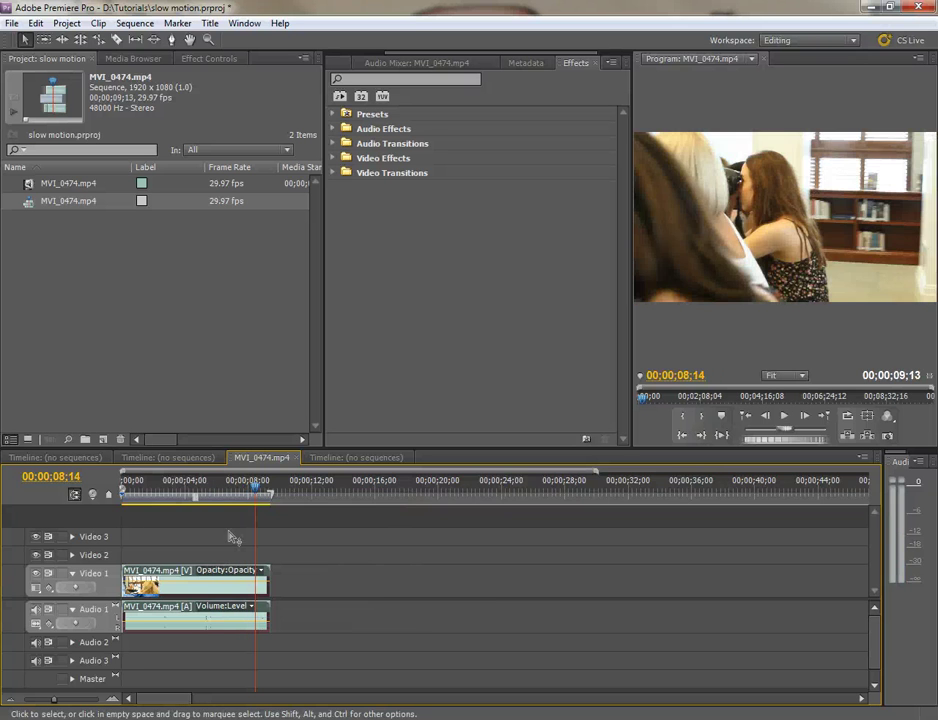
{"action": "left_click_drag", "start_coordinate": [208, 493], "coordinate": [212, 493]}
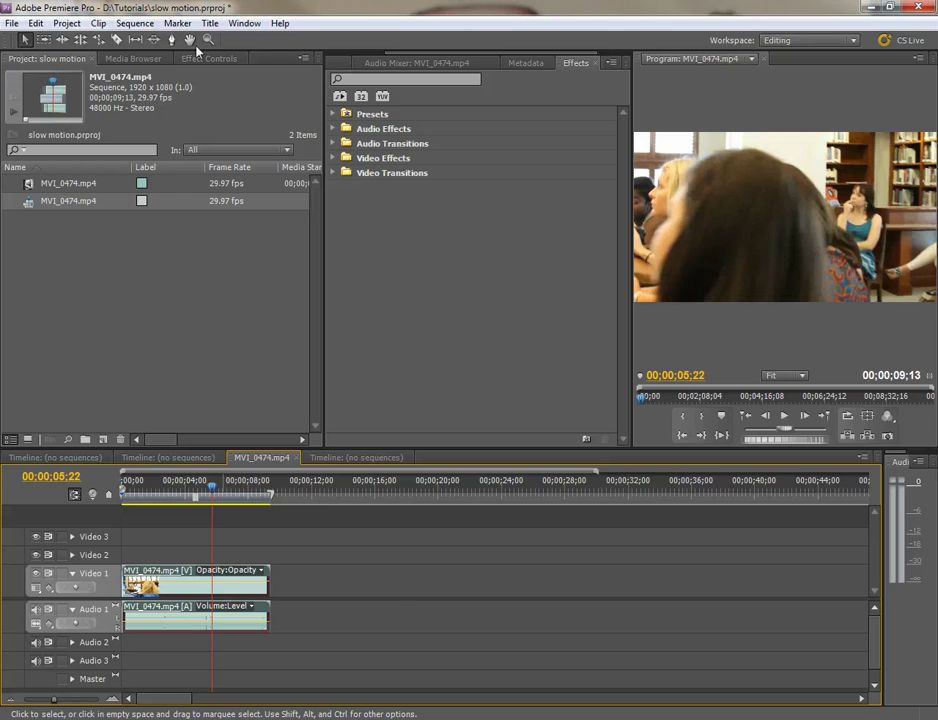
Rate-stretch the end of the clip to a duration of 00;00;37;02 and turn on Frame Blend for it
{"action": "left_click", "coordinate": [99, 41]}
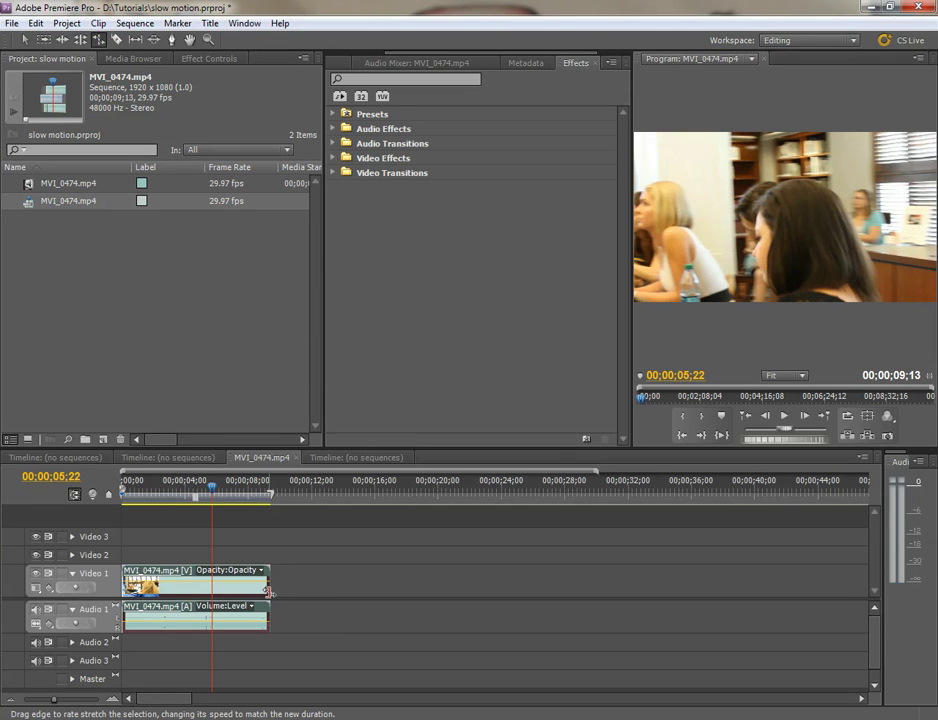
{"action": "left_click_drag", "start_coordinate": [270, 590], "coordinate": [708, 604]}
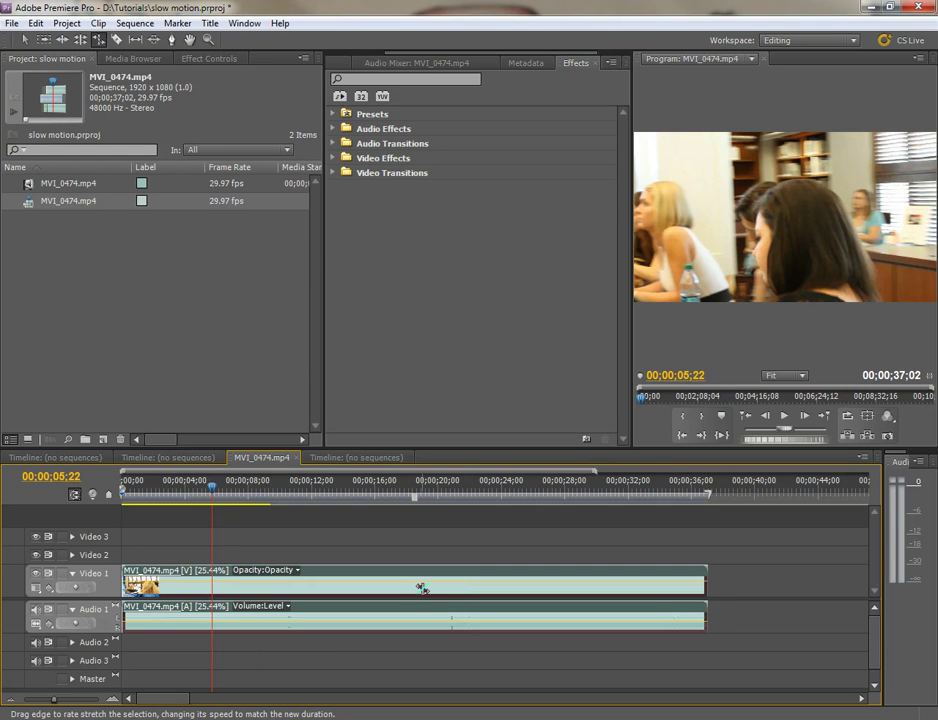
{"action": "key", "text": "v"}
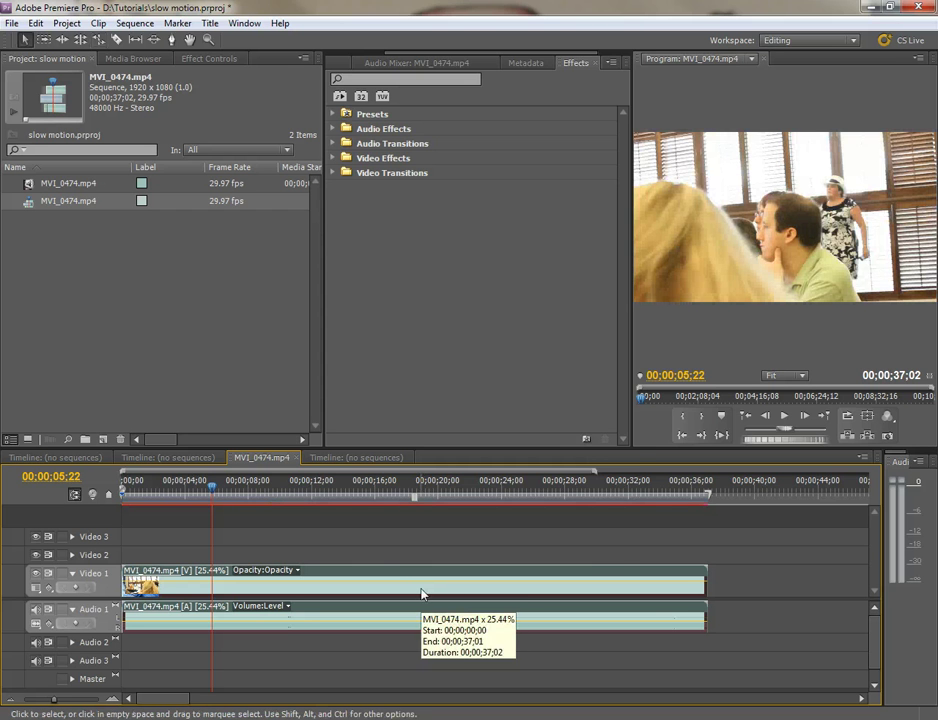
{"action": "right_click", "coordinate": [422, 590]}
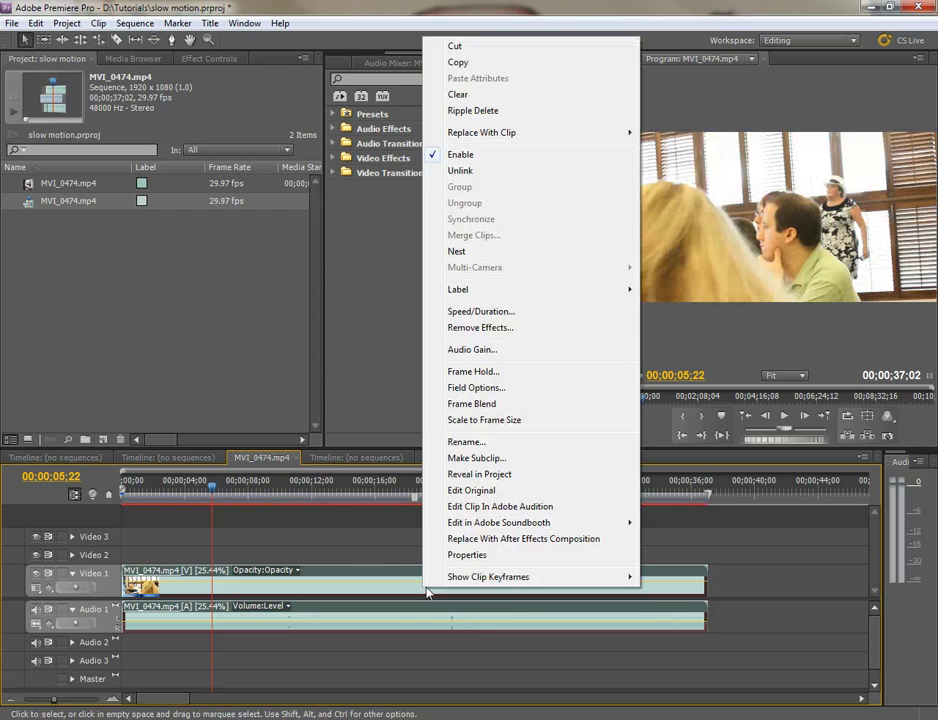
{"action": "left_click", "coordinate": [472, 404]}
Play back the stretched, frame-blended clip and undo both the frame blending and the rate stretch
{"action": "key", "text": "space"}
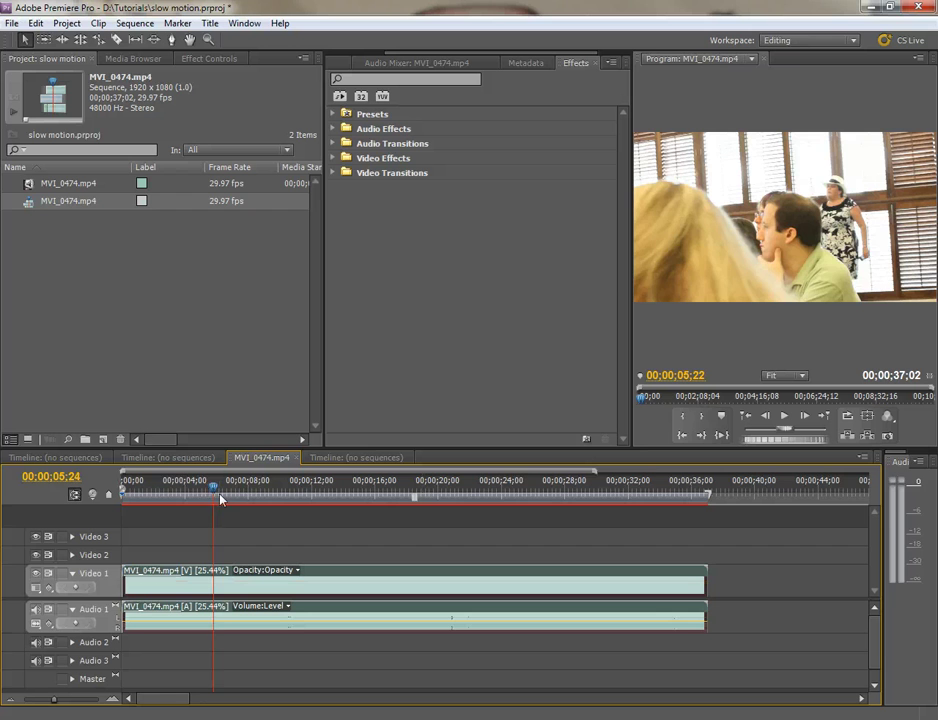
{"action": "left_click", "coordinate": [174, 488]}
{"action": "left_click_drag", "start_coordinate": [160, 504], "coordinate": [198, 507]}
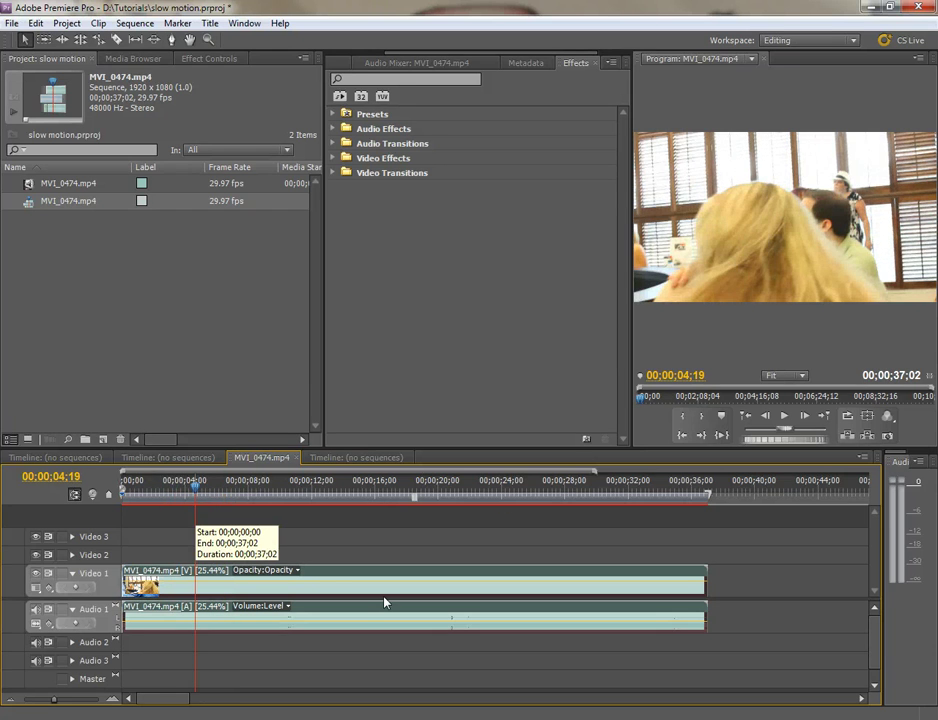
{"action": "key", "text": "space"}
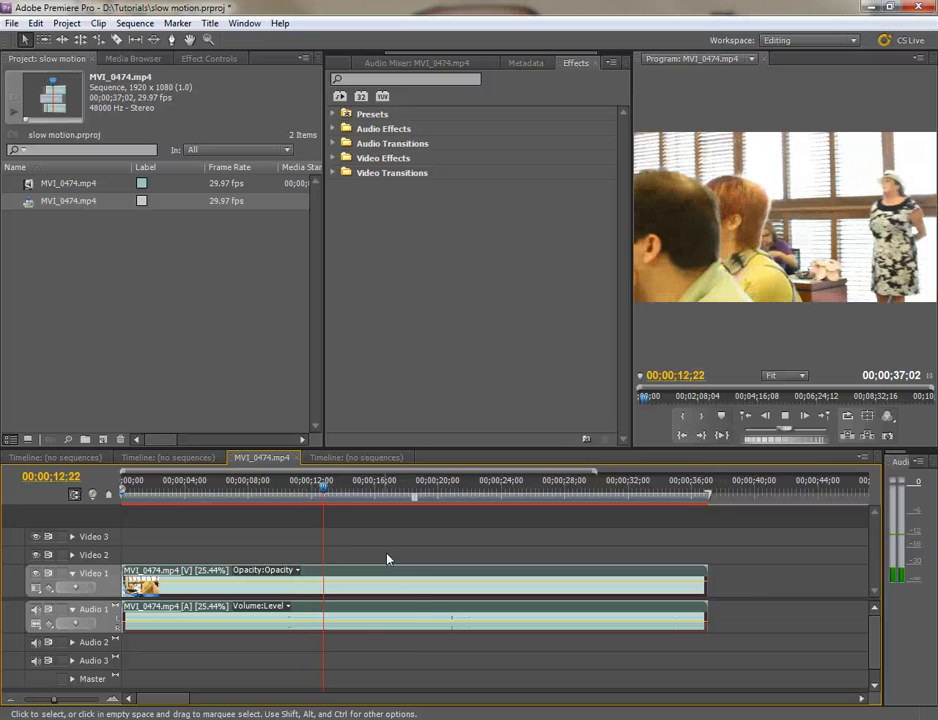
{"action": "key", "text": "space"}
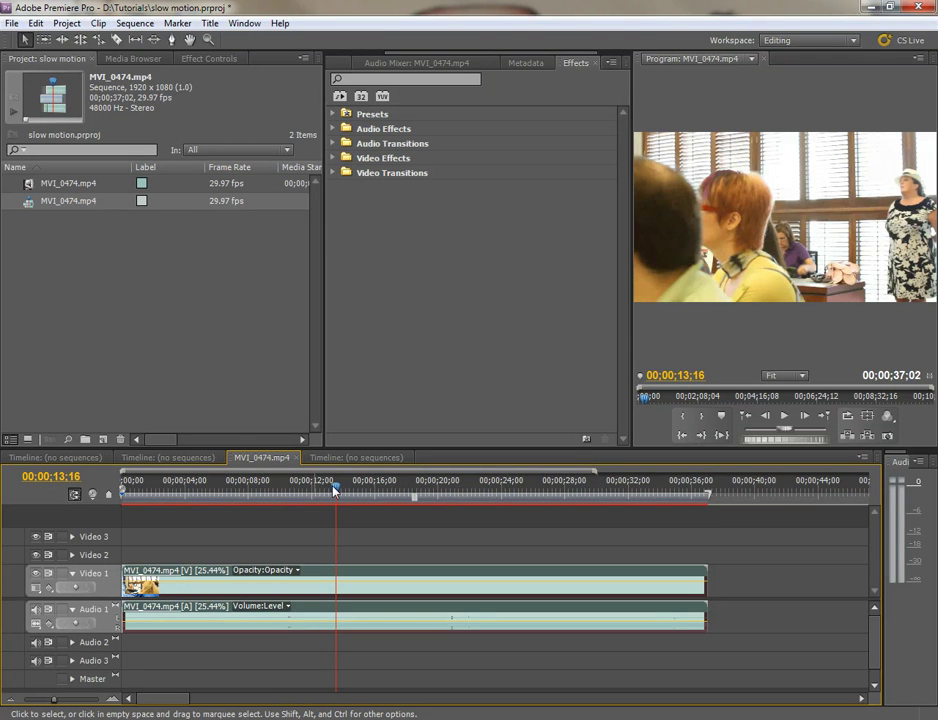
{"action": "left_click_drag", "start_coordinate": [334, 490], "coordinate": [316, 503]}
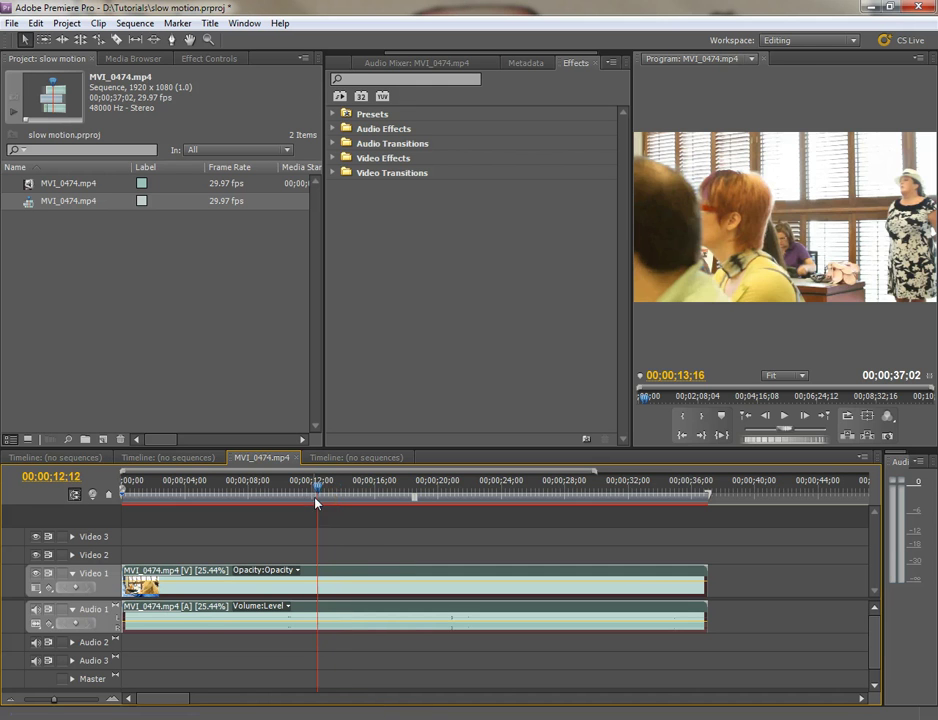
{"action": "key", "text": "ctrl+z"}
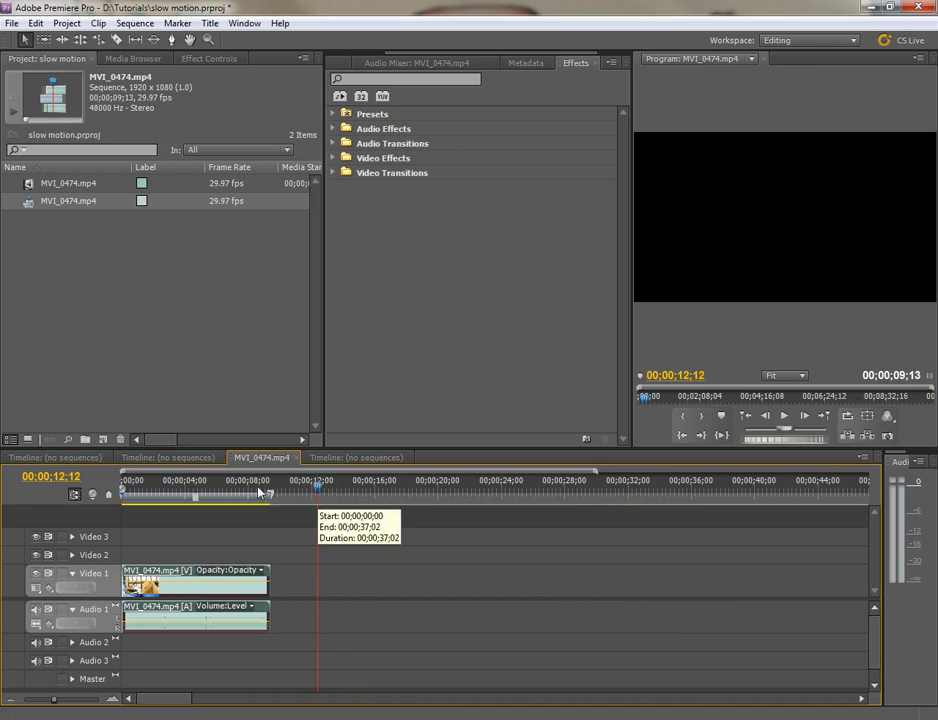
Switch the keyframe display of the clip on Video 1 to Time Remapping Speed
{"action": "left_click_drag", "start_coordinate": [248, 495], "coordinate": [223, 498]}
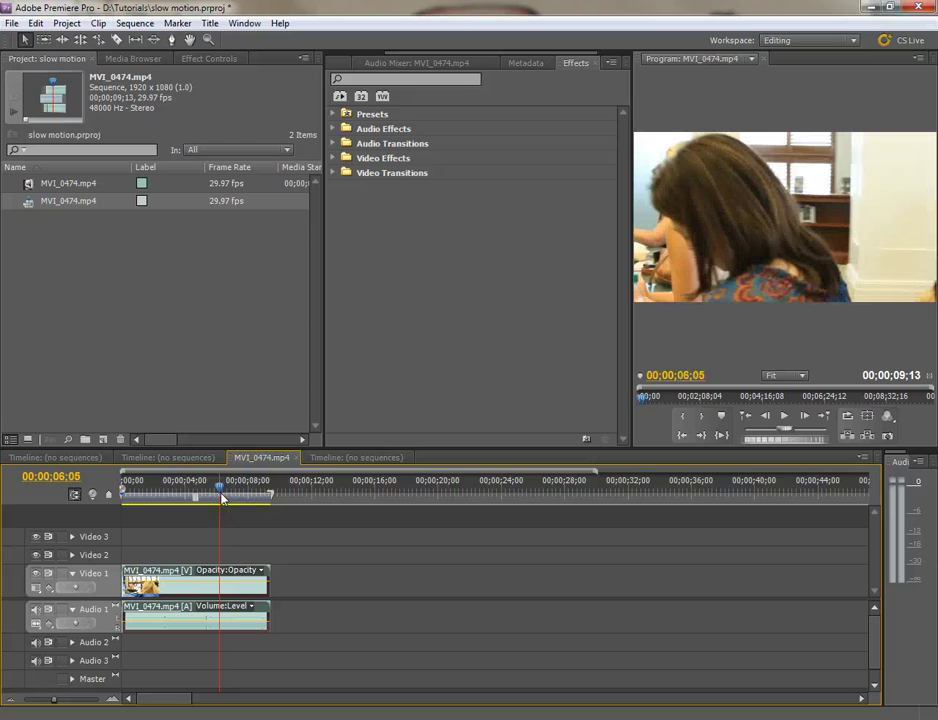
{"action": "key", "text": "="}
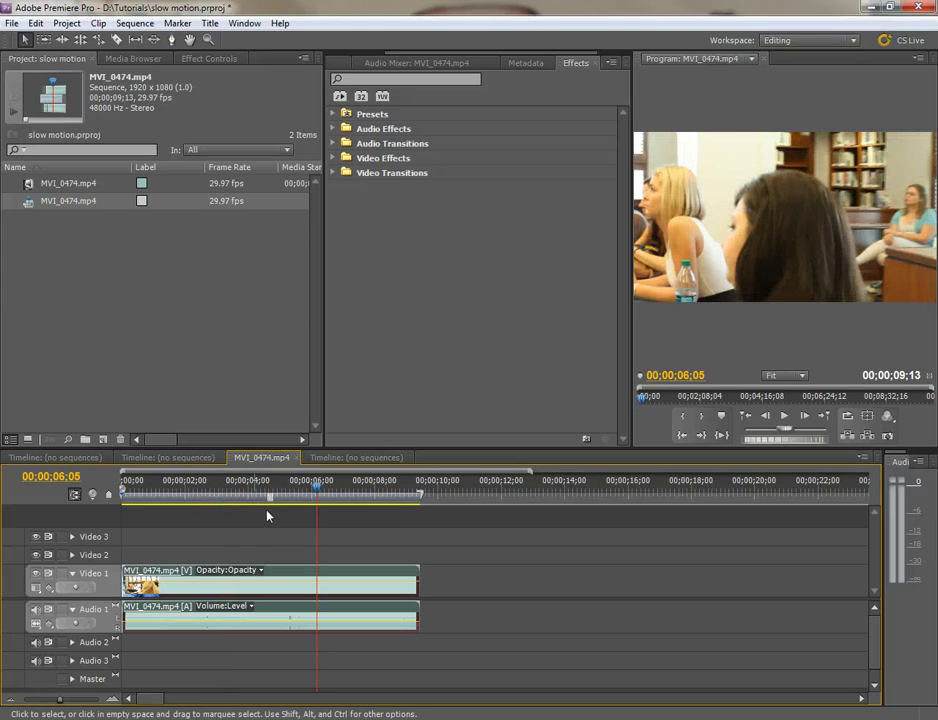
{"action": "left_click", "coordinate": [261, 570]}
{"action": "mouse_move", "coordinate": [250, 618]}
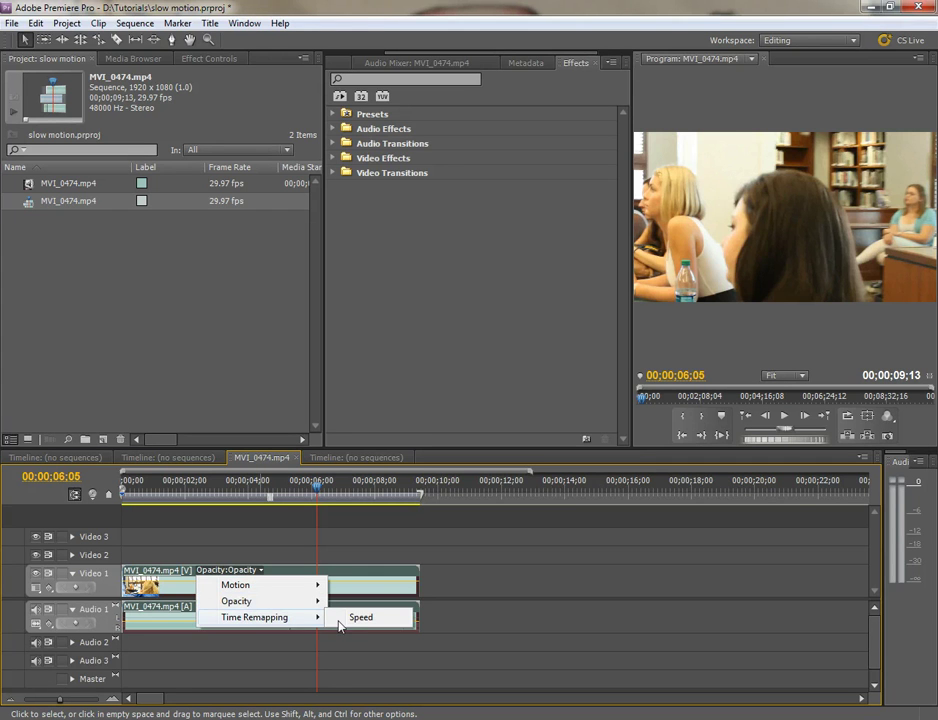
{"action": "left_click", "coordinate": [362, 620]}
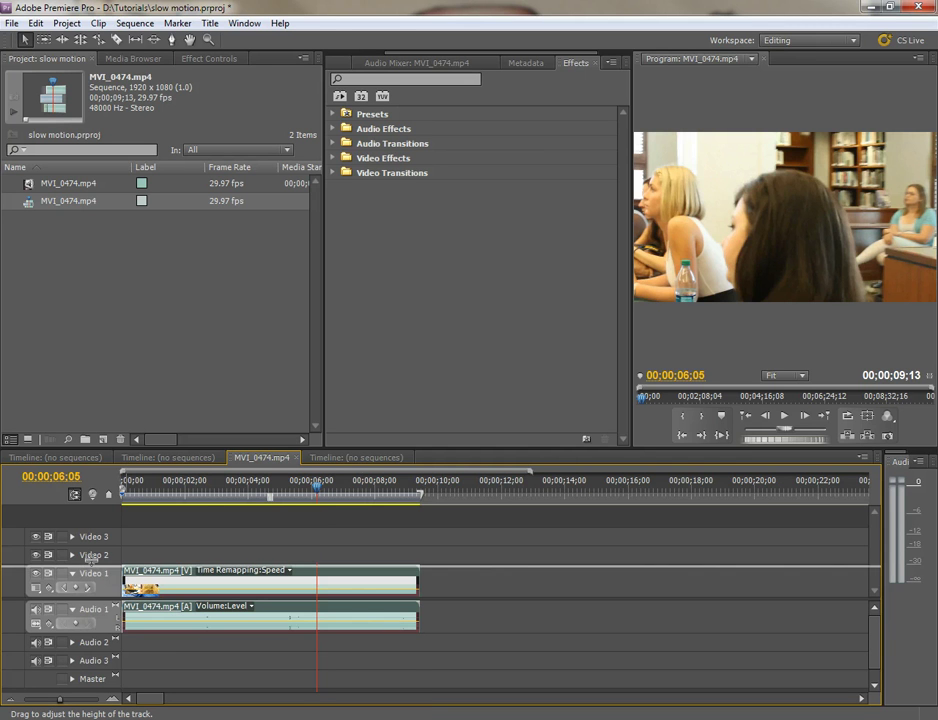
Make the Video 1 track taller and move the playhead to the start of the sequence at 00;00;00;00
{"action": "left_click_drag", "start_coordinate": [92, 552], "coordinate": [100, 527]}
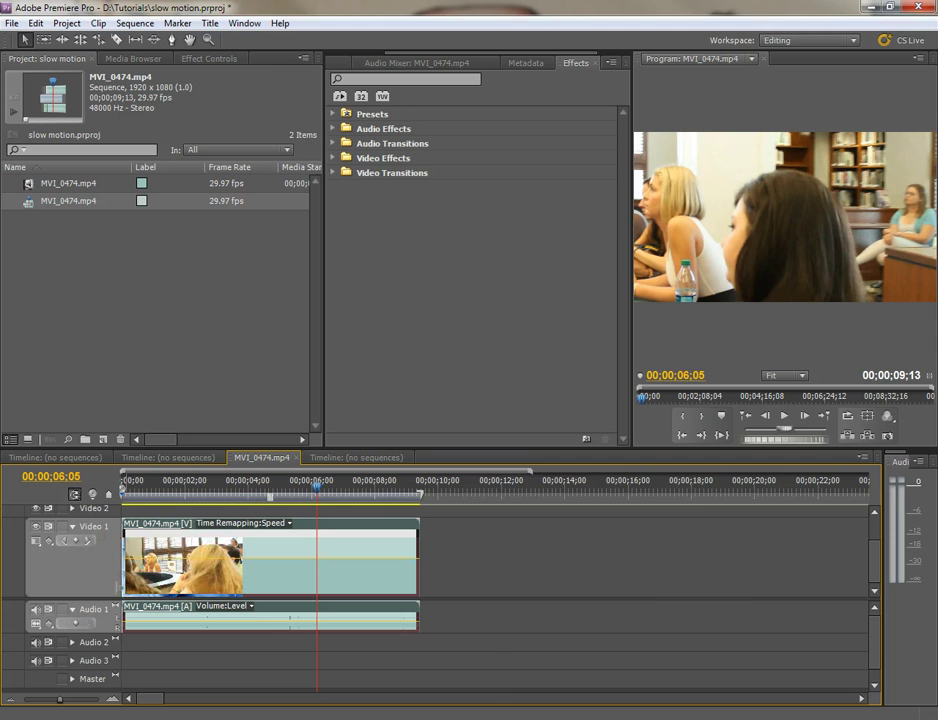
{"action": "key", "text": "="}
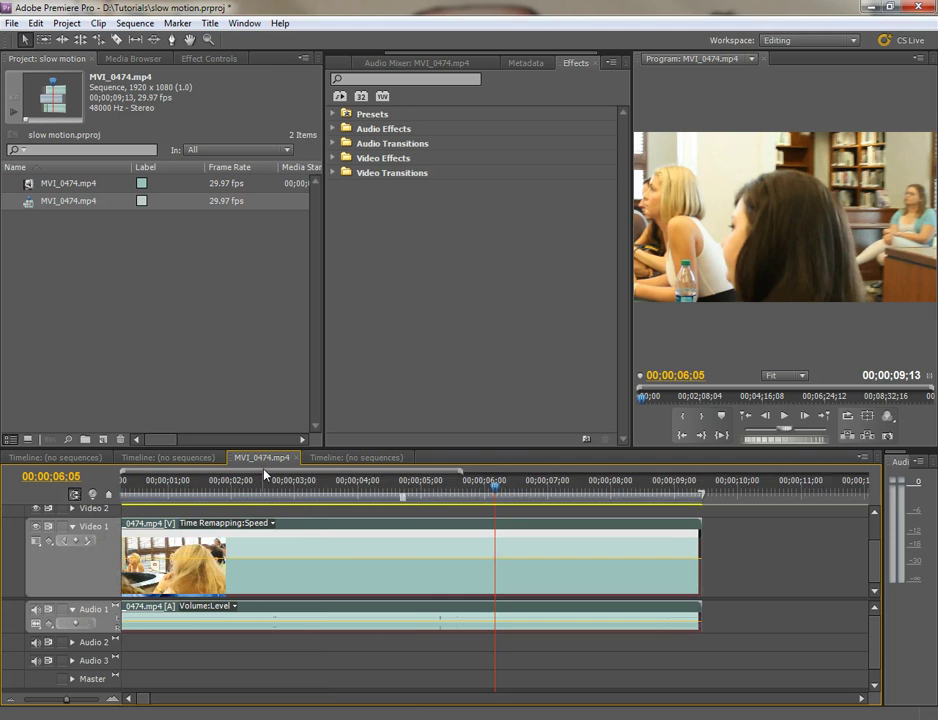
{"action": "left_click_drag", "start_coordinate": [264, 471], "coordinate": [236, 472]}
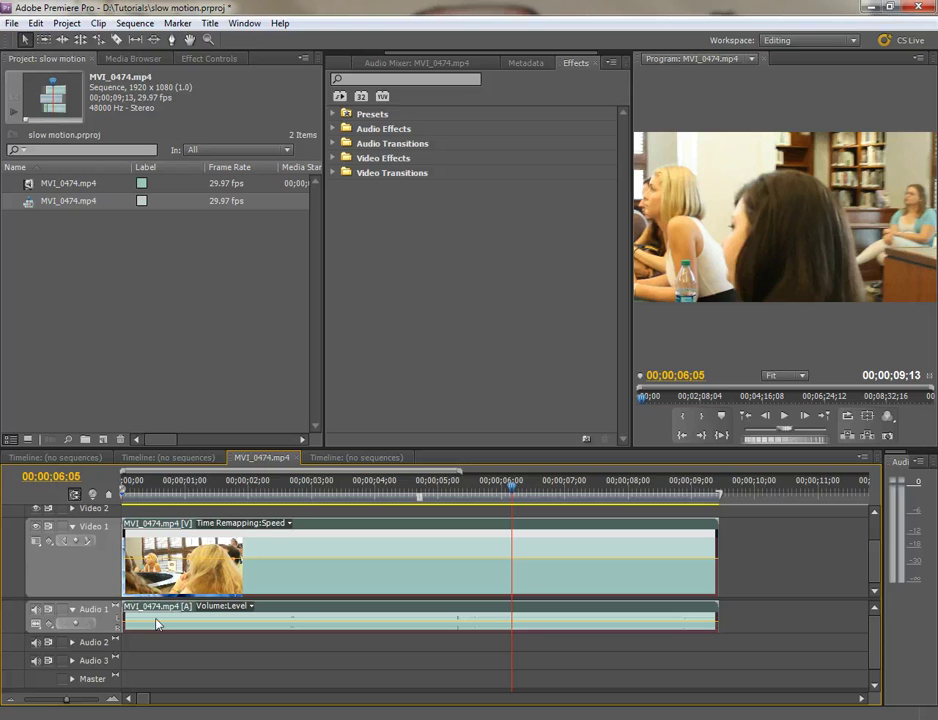
{"action": "left_click", "coordinate": [130, 486]}
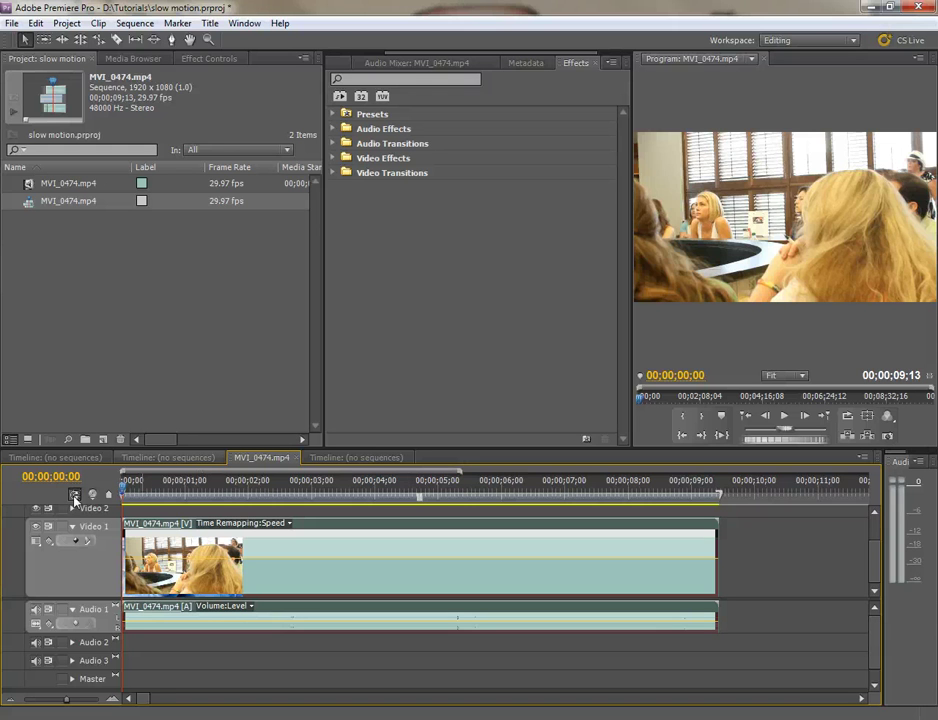
Slow the Video 1 clip after a new speed keyframe at 00;00;02;06, extending it to about 00;00;25;18, and delete its audio from Audio 1
{"action": "left_click_drag", "start_coordinate": [125, 488], "coordinate": [262, 506]}
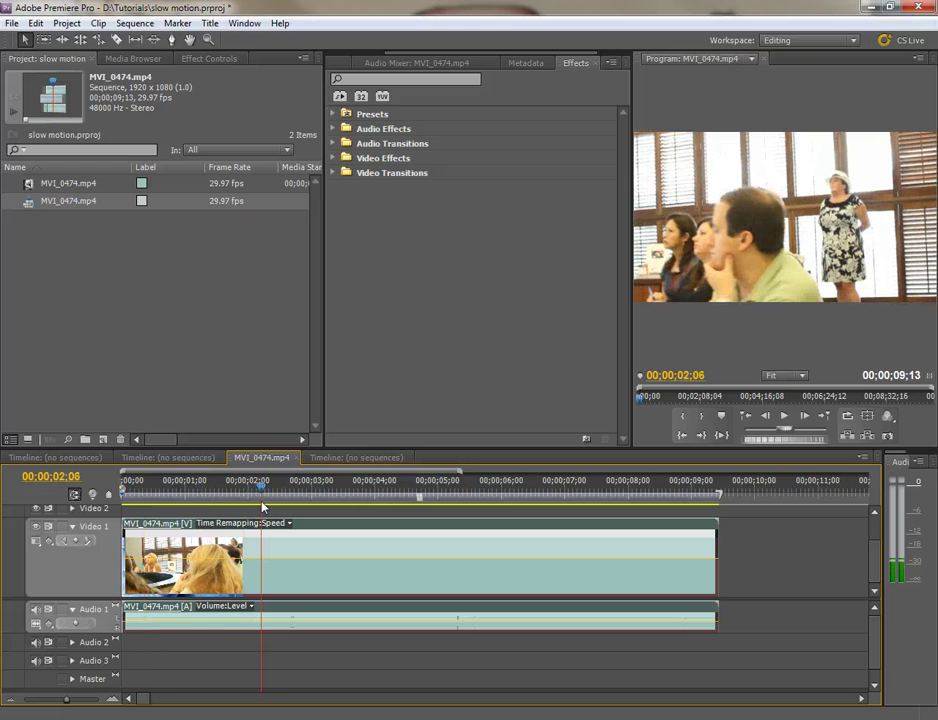
{"action": "left_click", "coordinate": [268, 562], "text": "ctrl"}
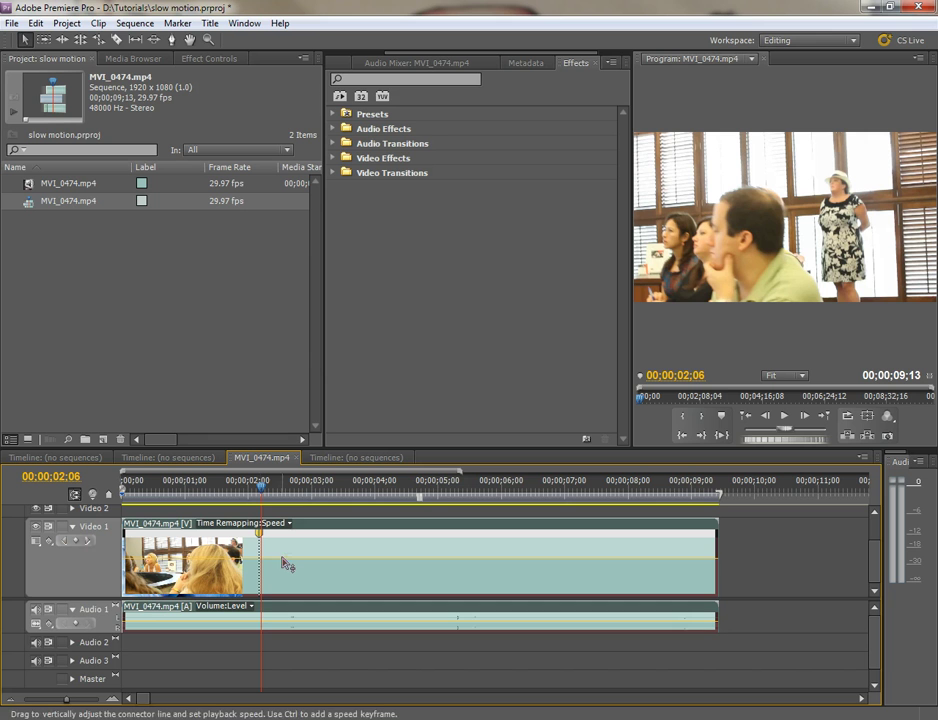
{"action": "left_click_drag", "start_coordinate": [283, 562], "coordinate": [285, 614]}
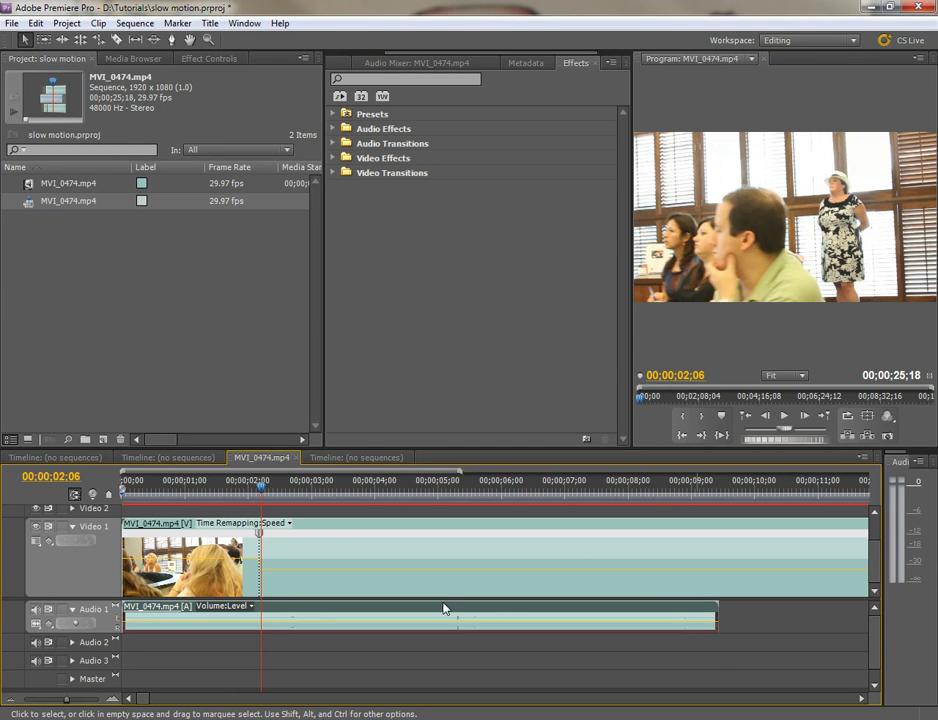
{"action": "key", "text": "Delete"}
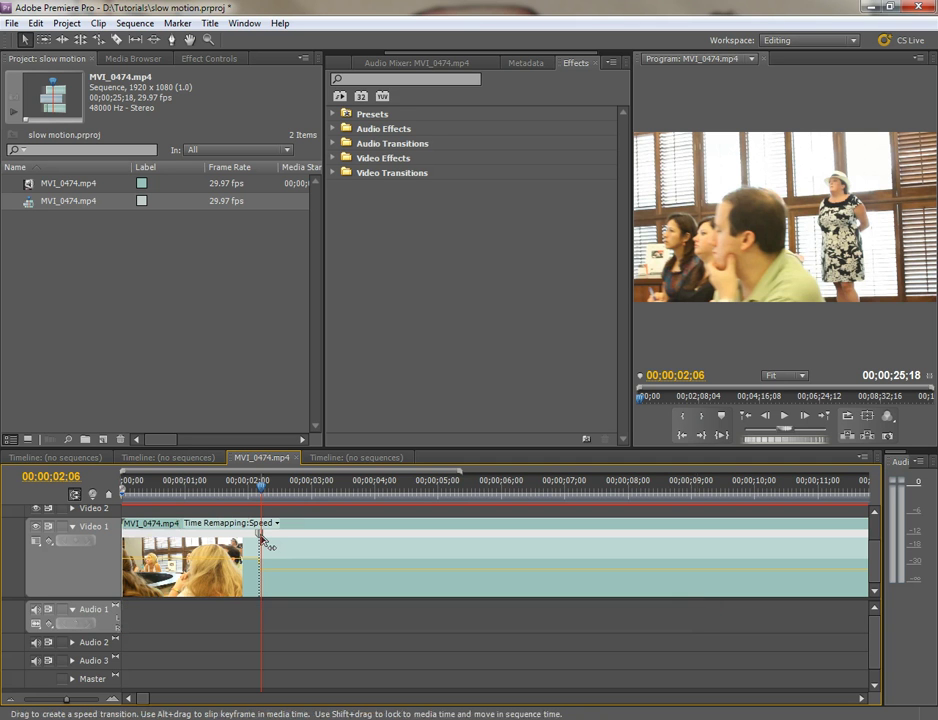
Split the speed keyframe at 00;00;02;06 into a ramp a little over one second long and smooth the transition into an eased curve
{"action": "left_click_drag", "start_coordinate": [260, 533], "coordinate": [340, 553]}
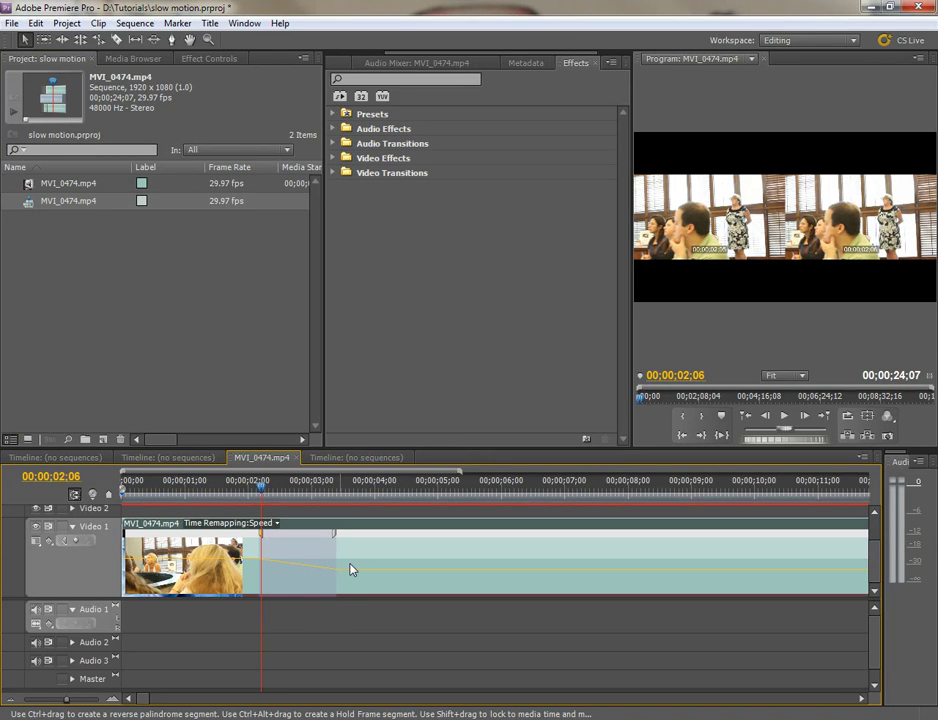
{"action": "left_click", "coordinate": [298, 565]}
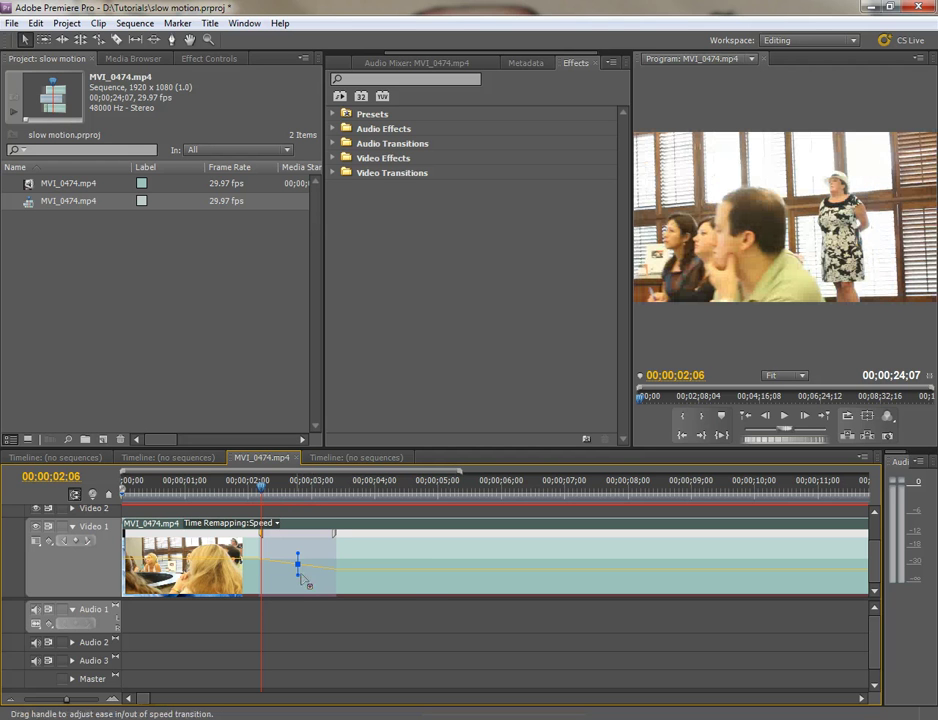
{"action": "left_click_drag", "start_coordinate": [298, 576], "coordinate": [378, 555]}
Play back the speed ramp from 00;00;01;06 and skip ahead to 00;00;07;21 to check the slow-motion section
{"action": "left_click_drag", "start_coordinate": [255, 500], "coordinate": [198, 494]}
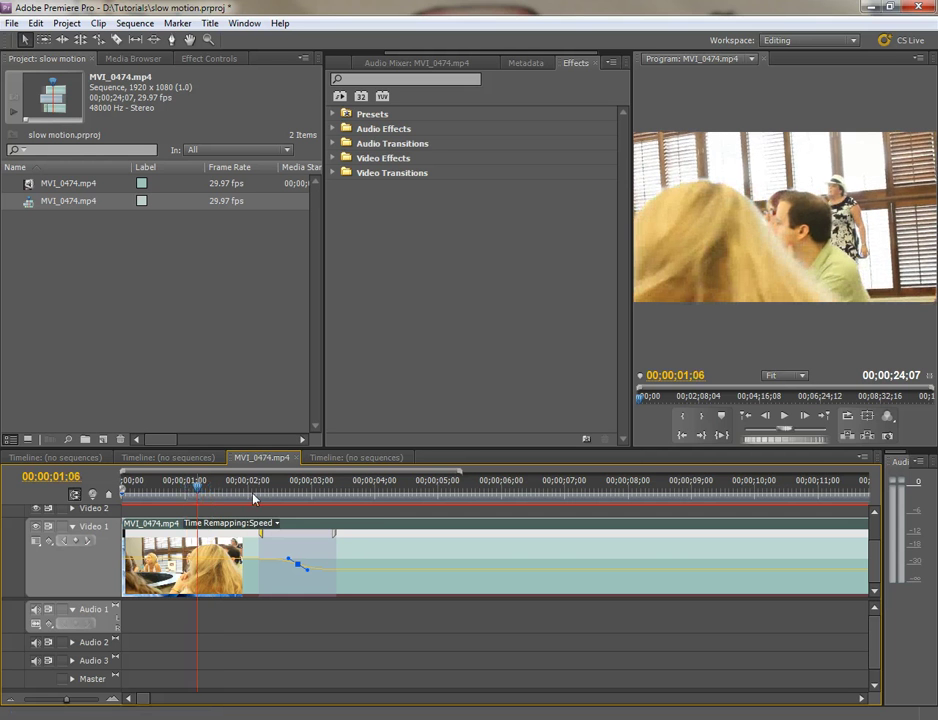
{"action": "key", "text": "space"}
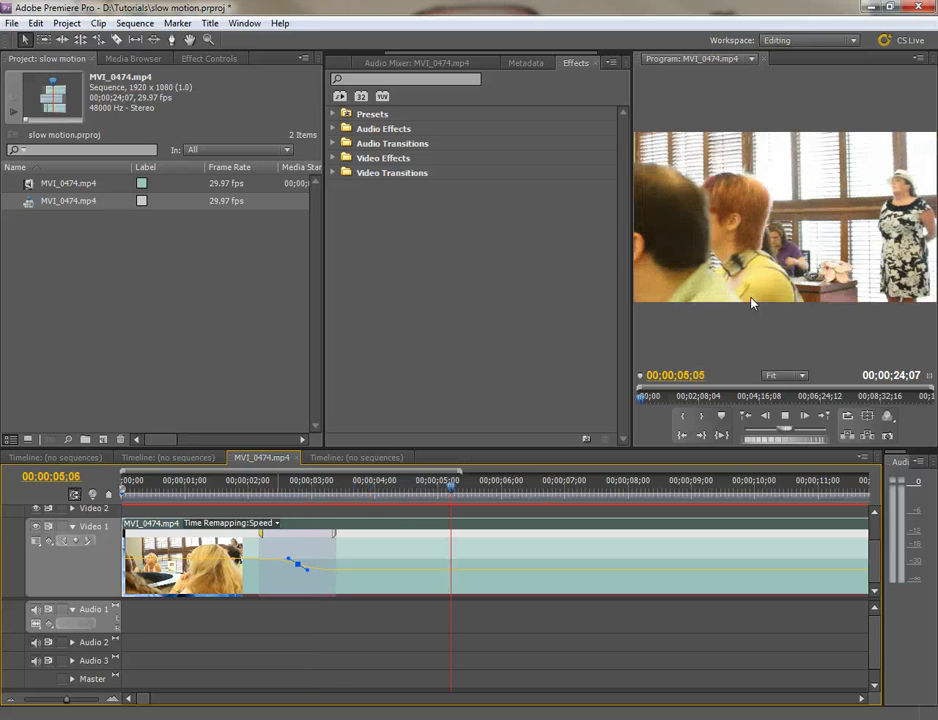
{"action": "left_click", "coordinate": [610, 490]}
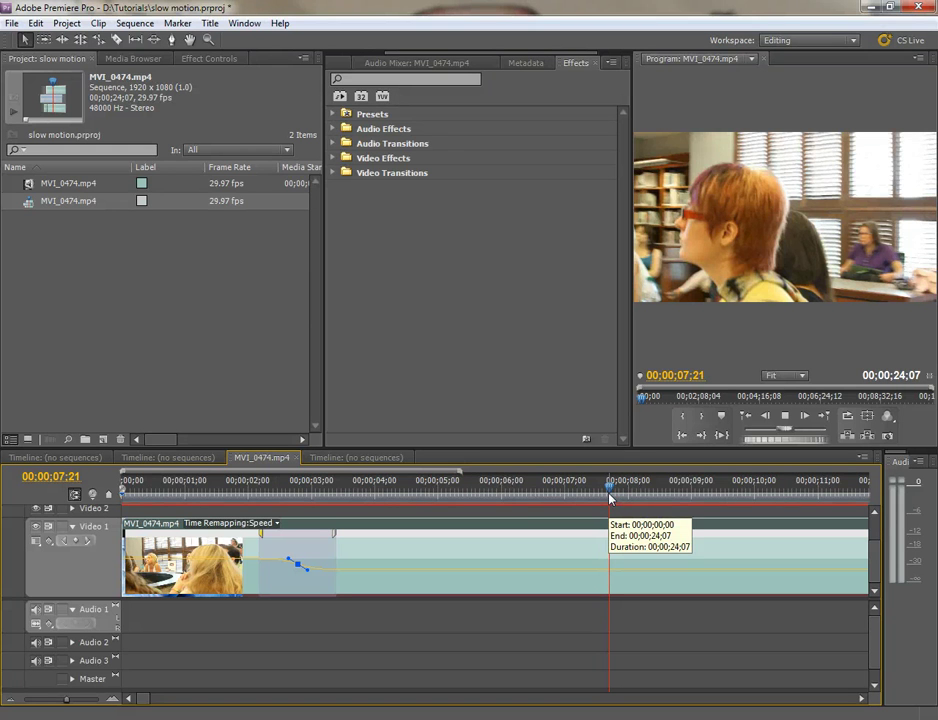